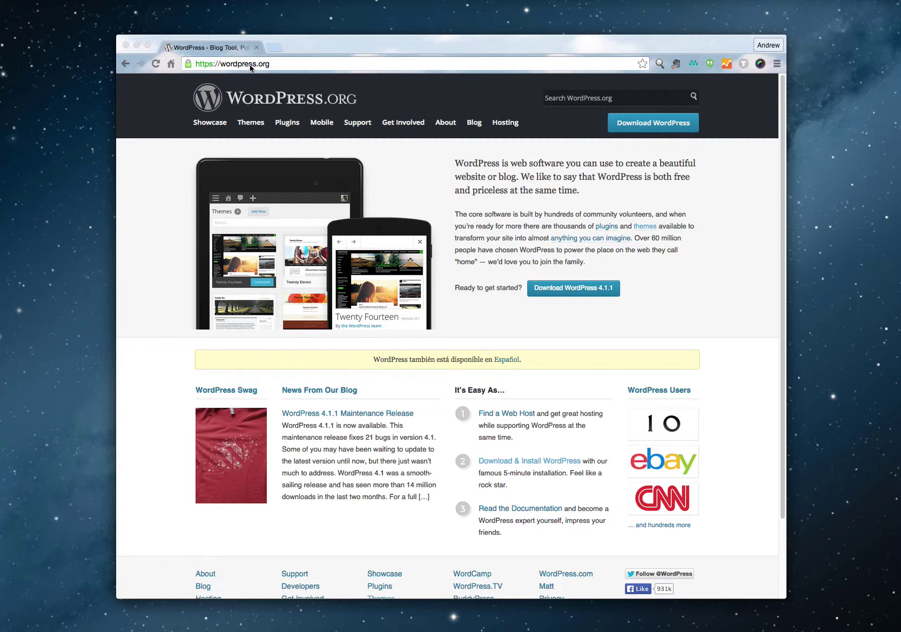
Save wordpress-4.1.1.zip from the WordPress.org download page to the Desktop.
click(551, 301)
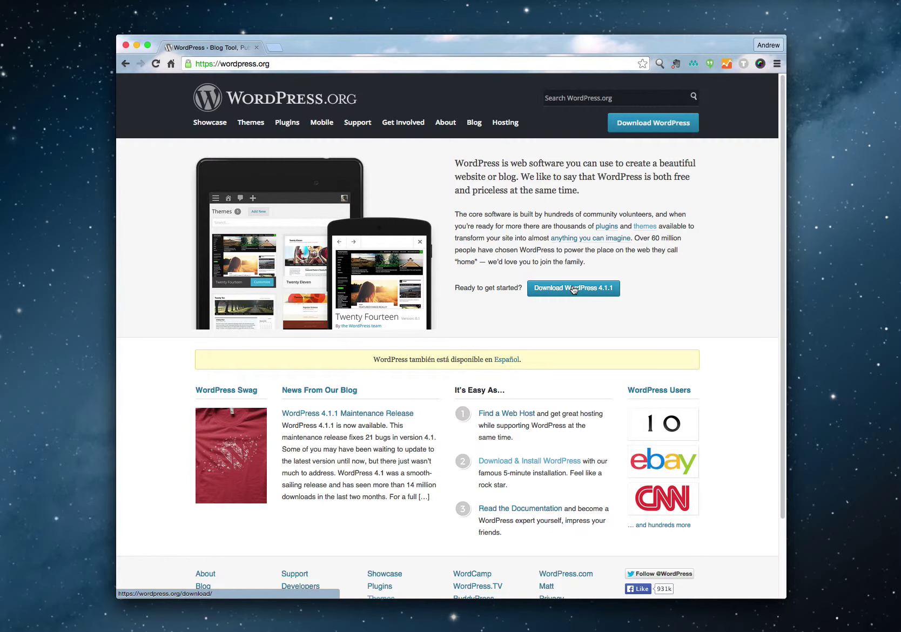
click(574, 289)
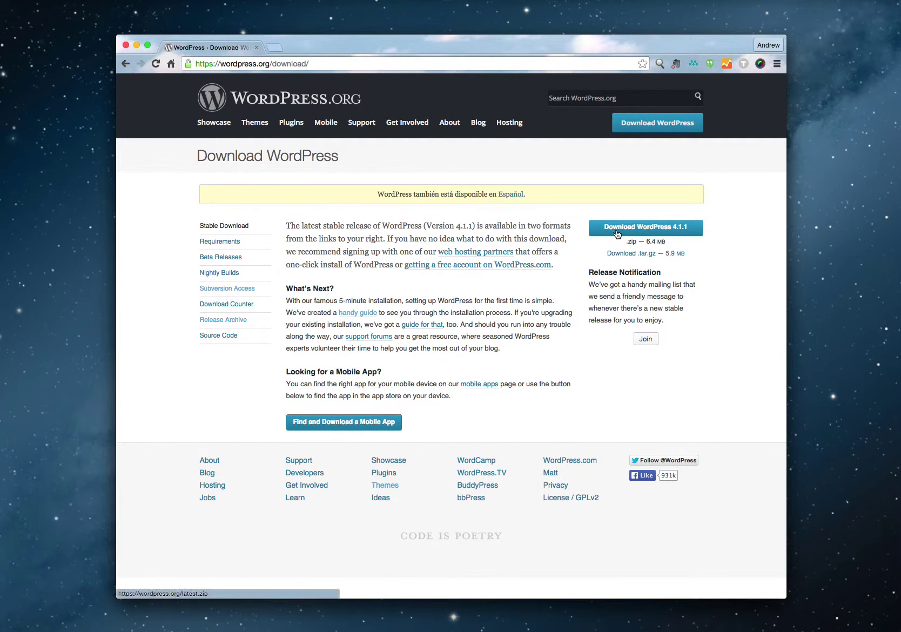
click(617, 233)
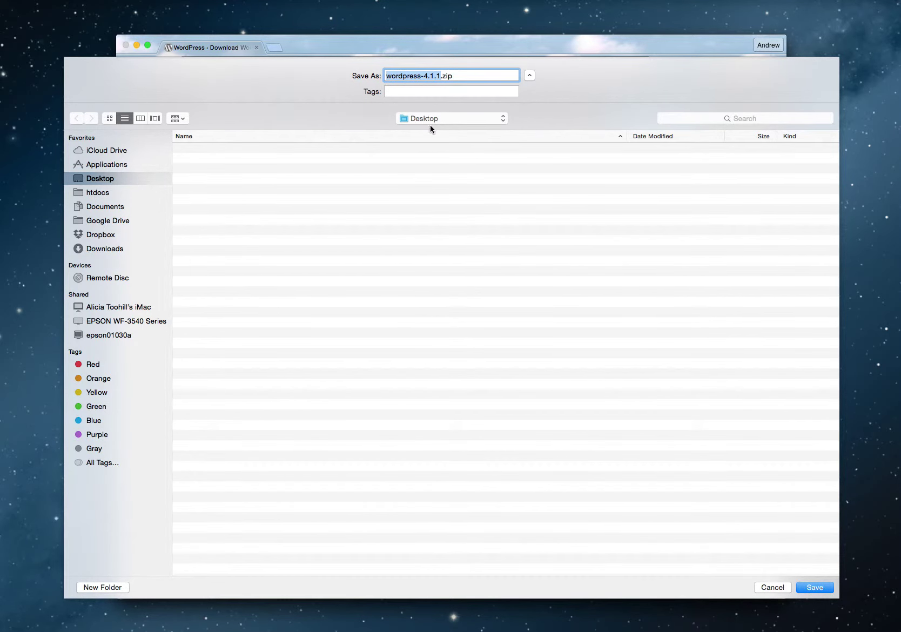
click(808, 587)
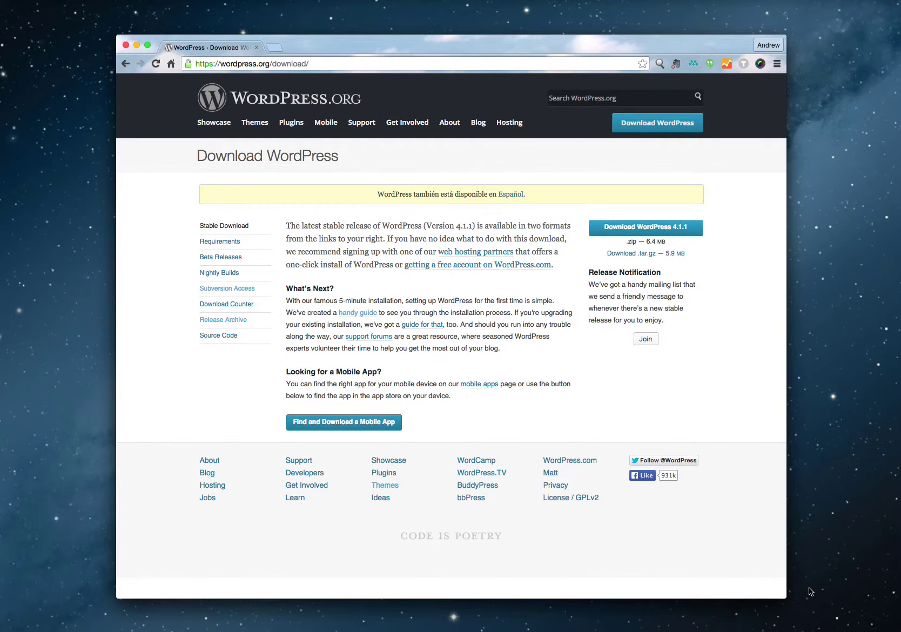
drag(371, 46, 370, 46)
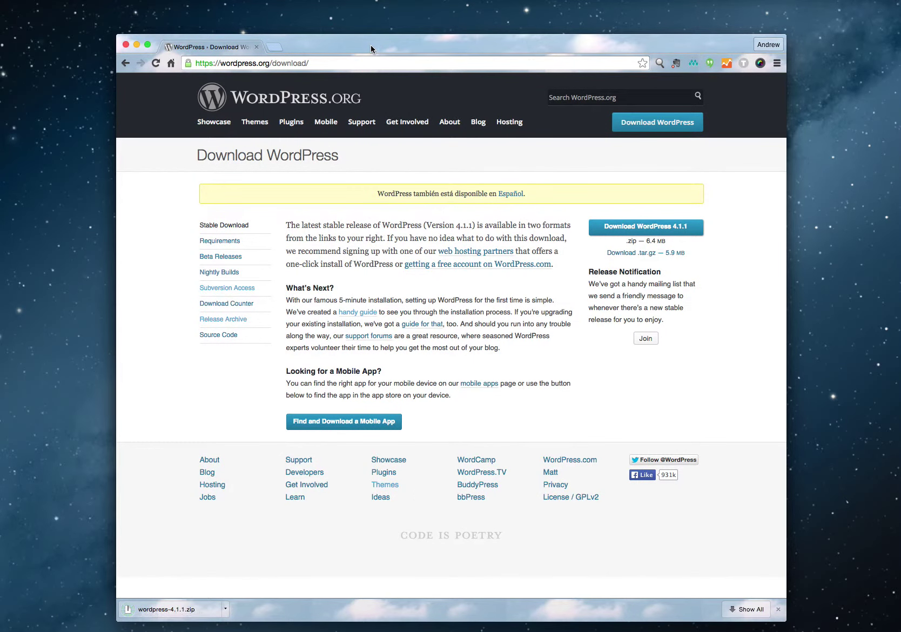
In Finder, extract wordpress-4.1.1.zip on the Desktop and open the resulting wordpress folder.
key(super+Tab)
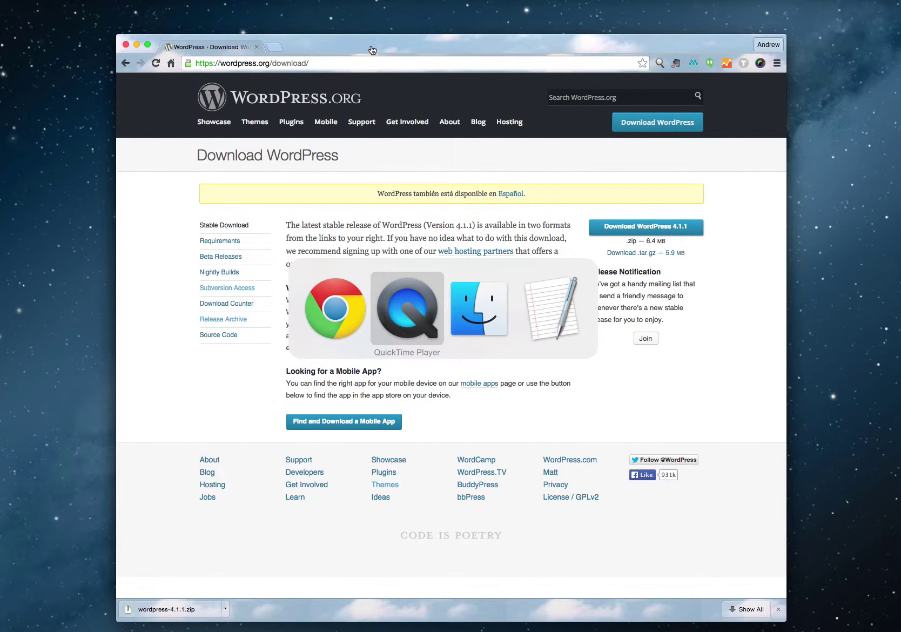
key(super+Tab)
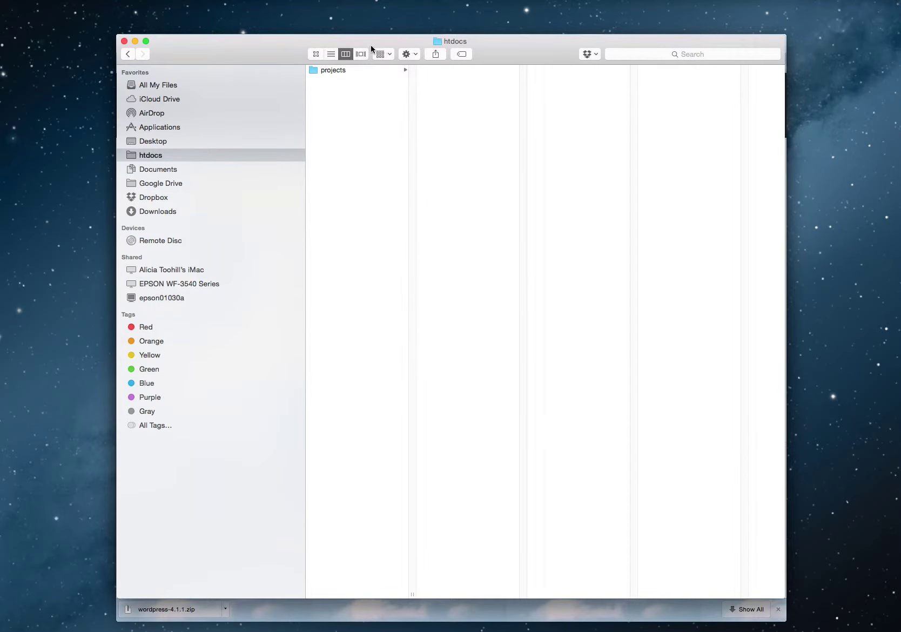
click(159, 142)
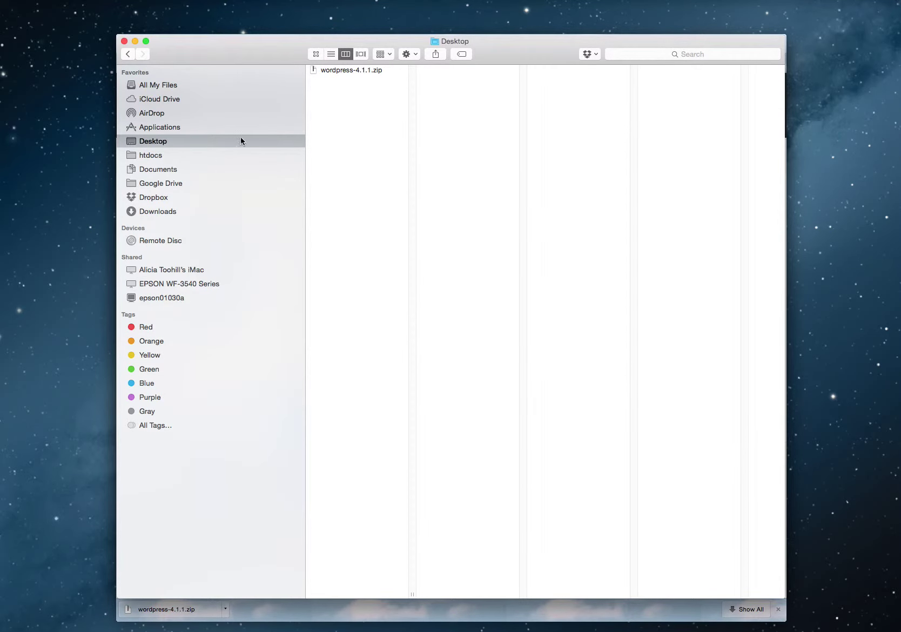
double_click(334, 71)
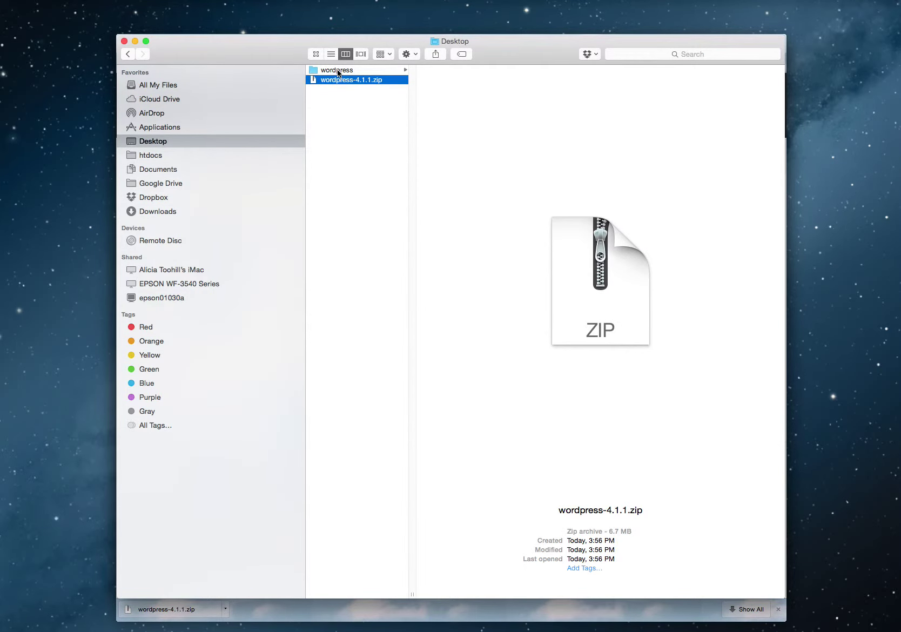
click(335, 70)
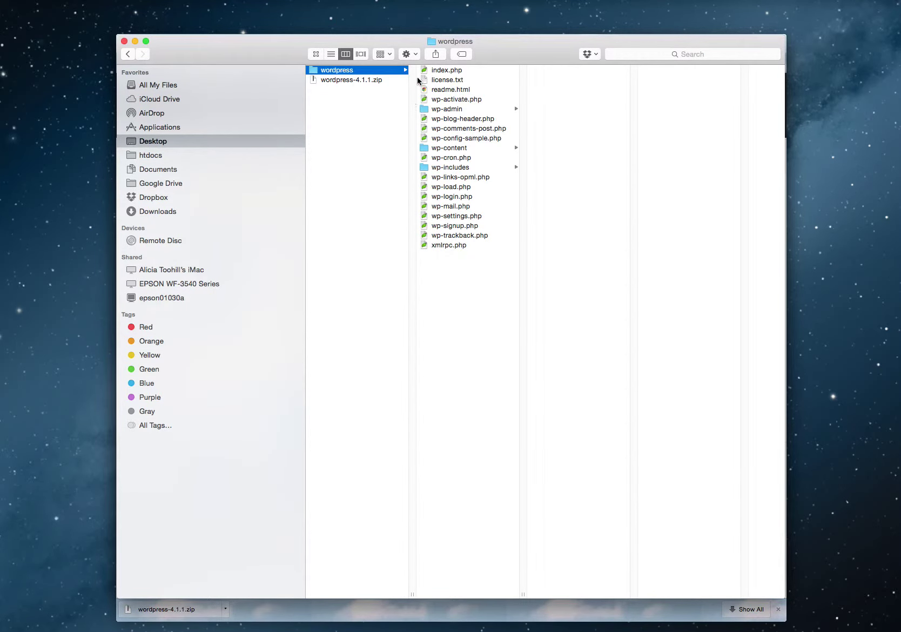
Copy all 19 WordPress files, index.php through xmlrpc.php, then go to htdocs.
click(441, 71)
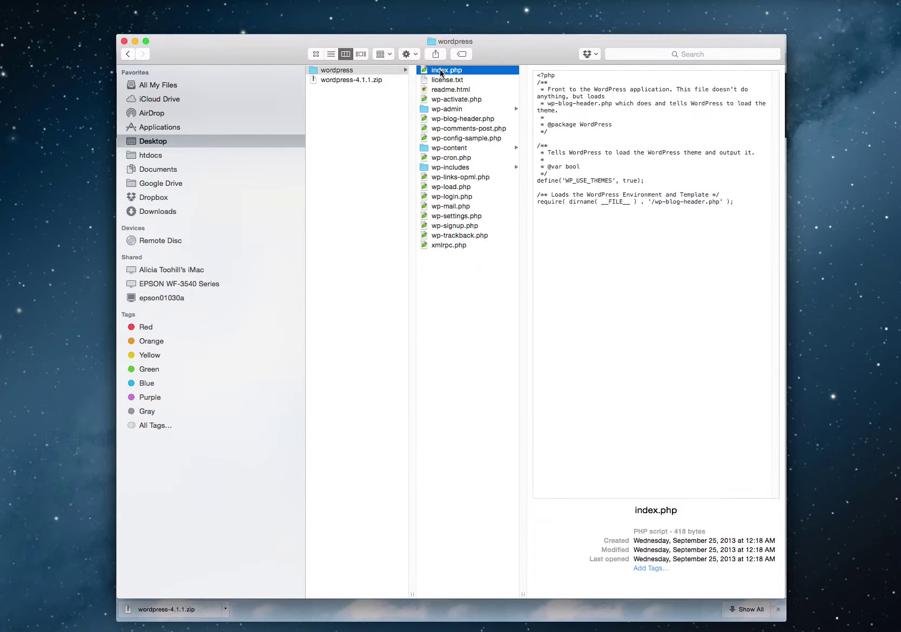
shift+click(439, 245)
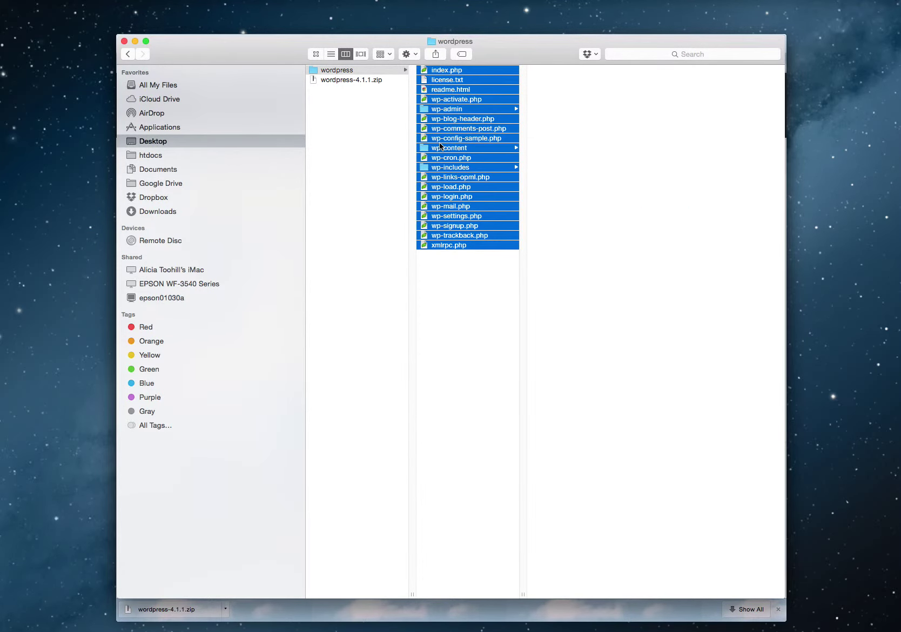
right_click(439, 142)
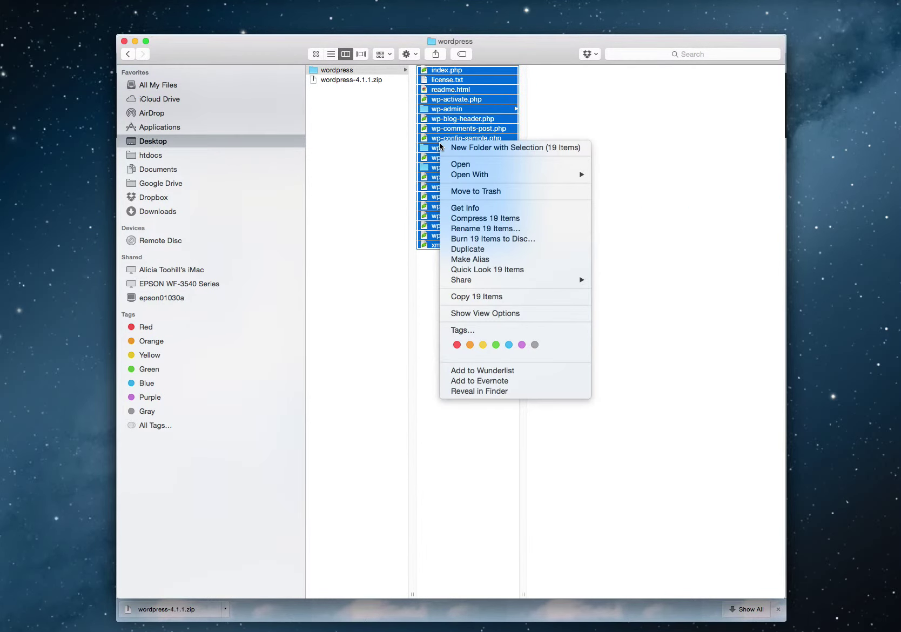
click(461, 297)
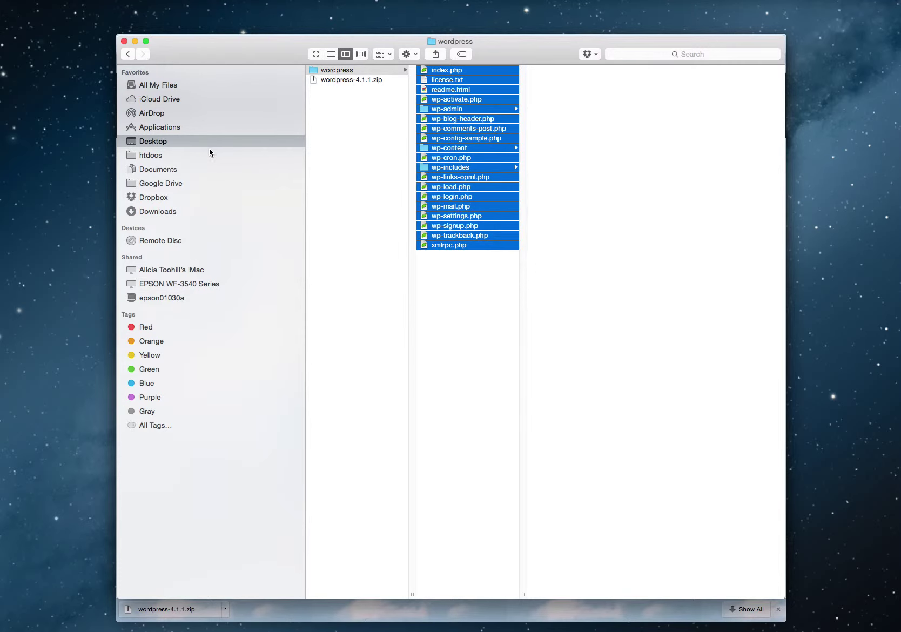
click(153, 155)
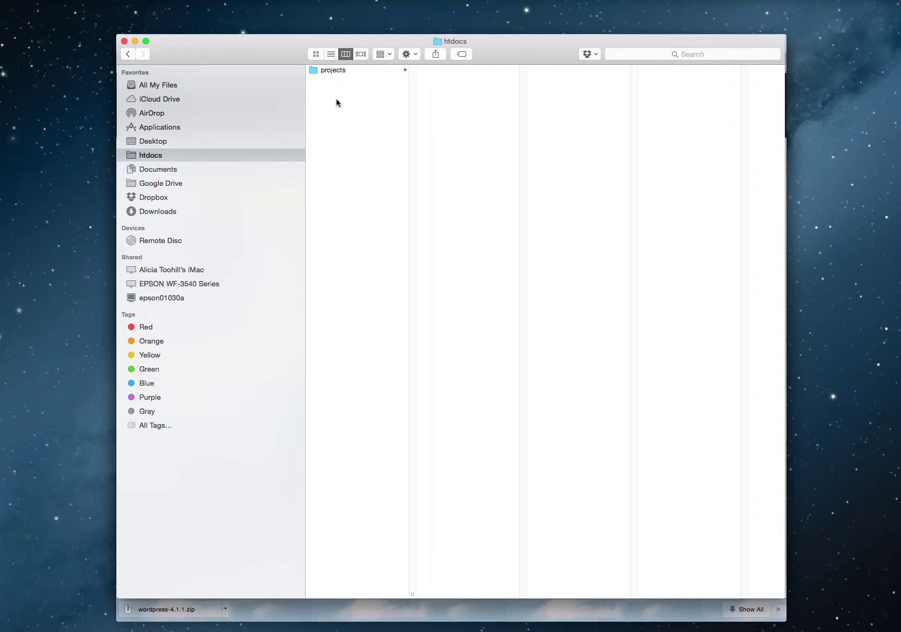
Create a new folder named wordpress inside htdocs.
click(409, 54)
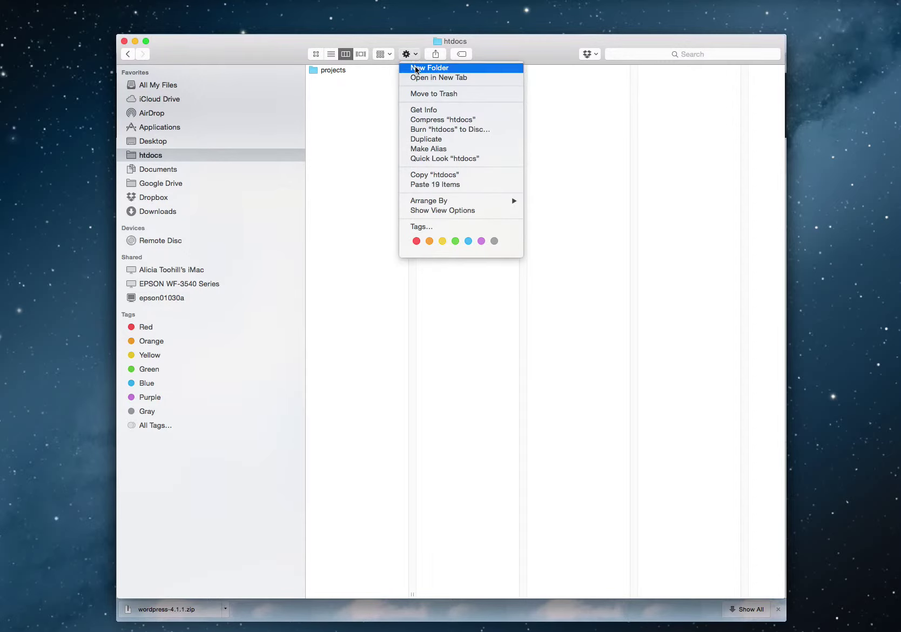
click(427, 67)
text(wordpress)
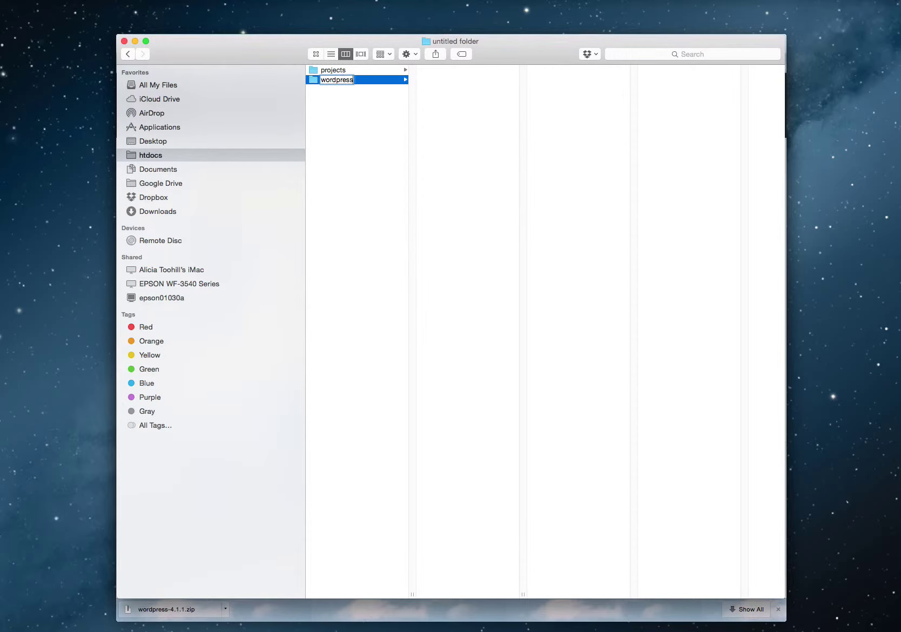
key(Return)
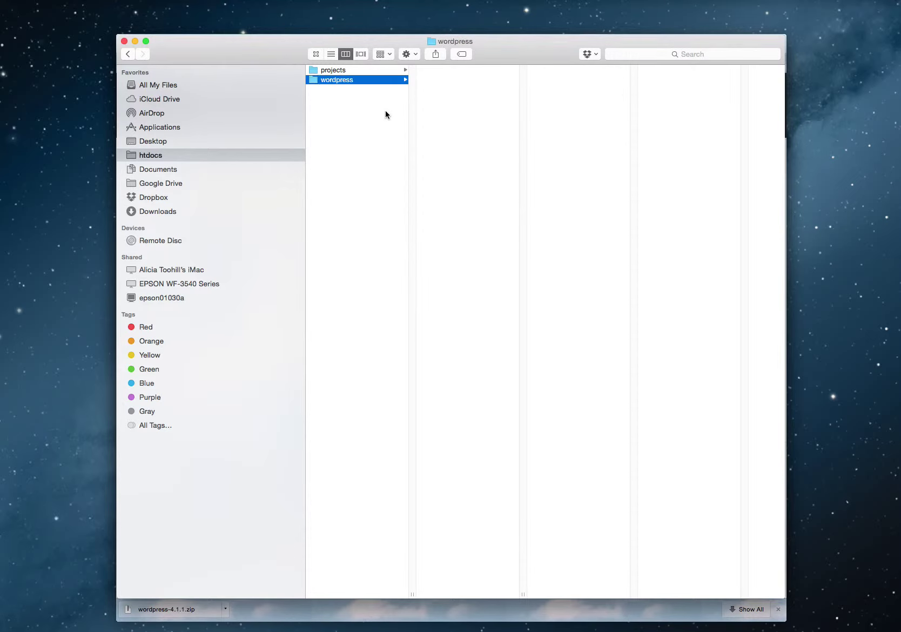
Paste the 19 WordPress files into the wordpress folder and verify they arrived.
right_click(453, 81)
click(467, 120)
click(353, 112)
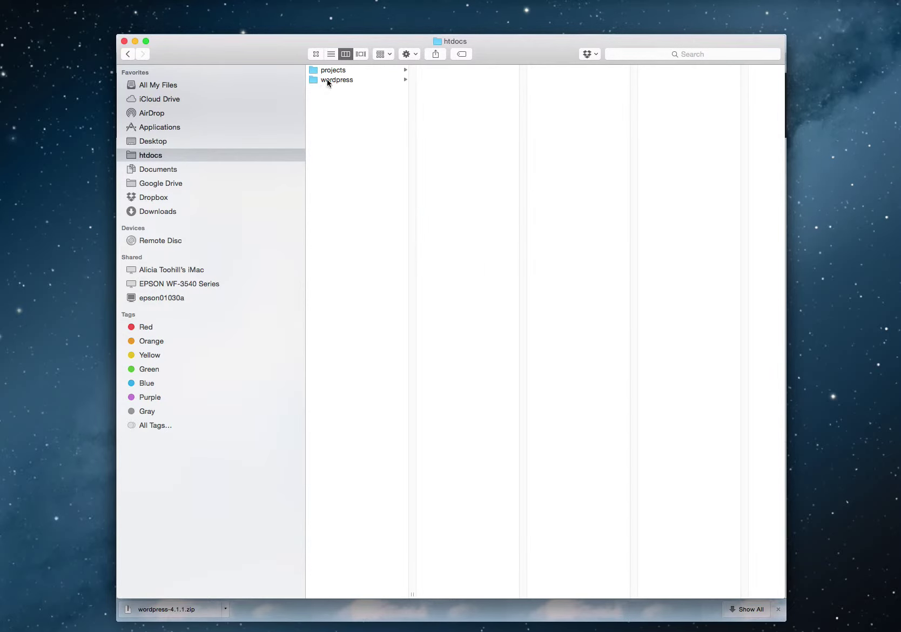
click(333, 81)
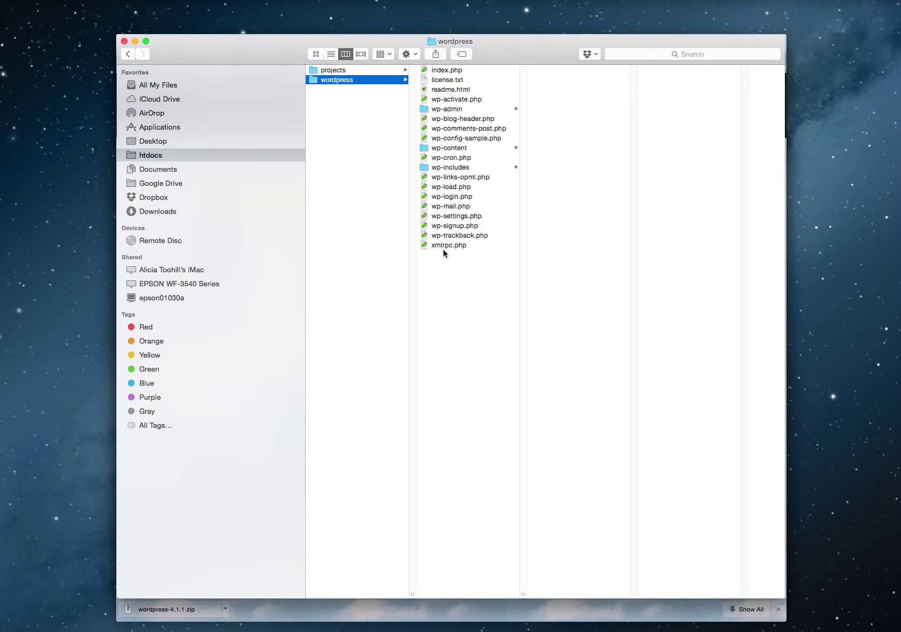
click(339, 94)
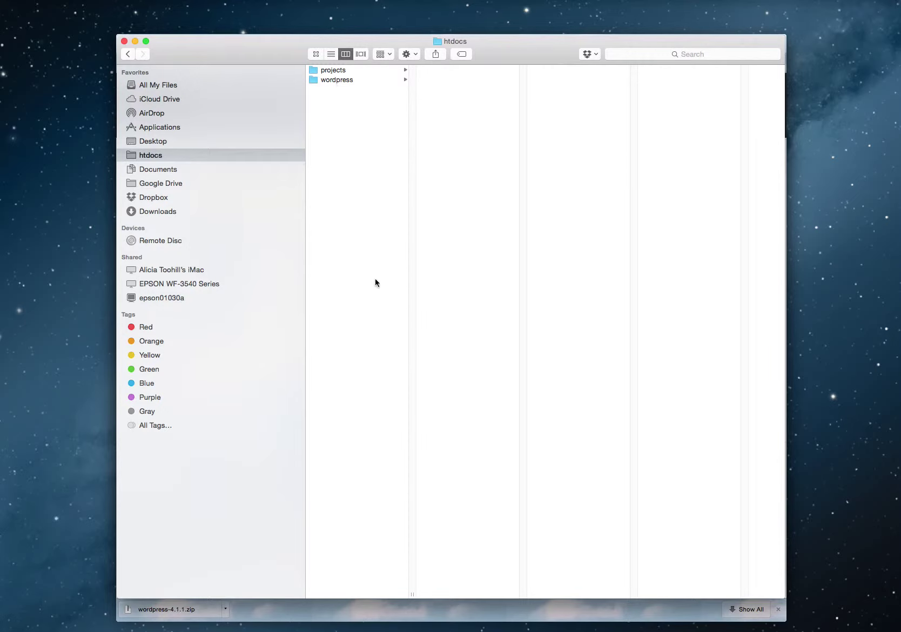
Launch MAMP from the Dock and authorise it with the administrator password.
mouse_move(452, 613)
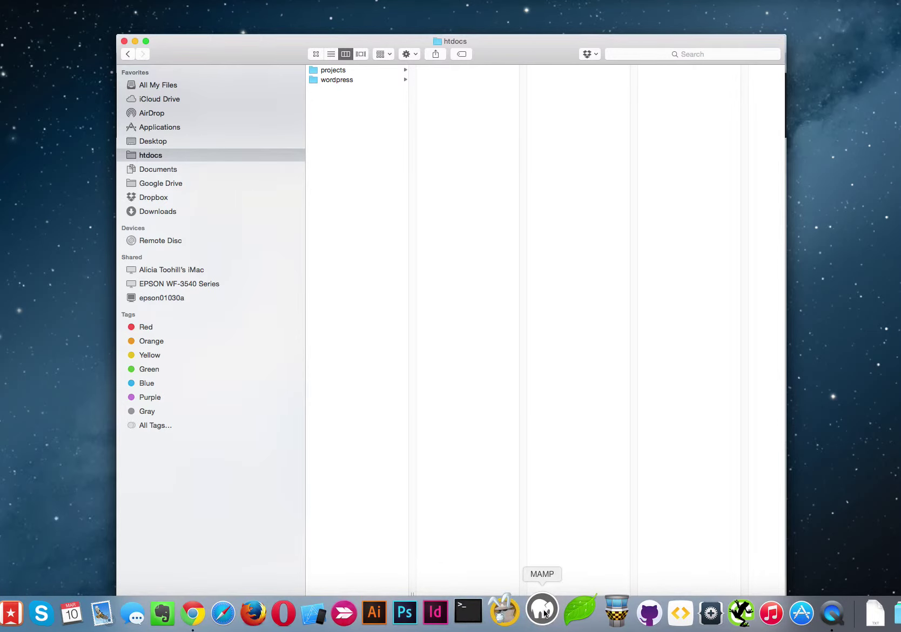
click(542, 611)
text(••••••••)
key(Return)
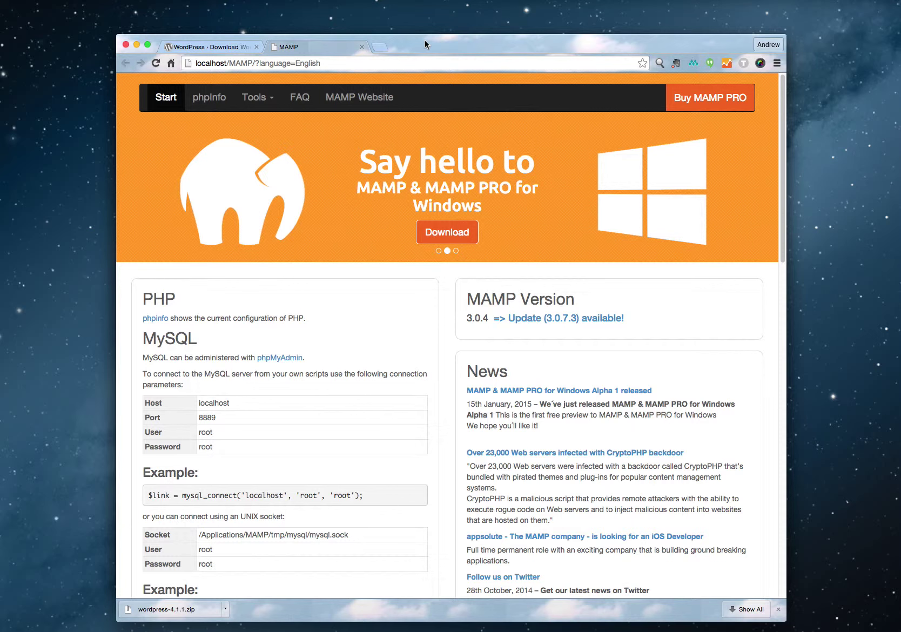
In phpMyAdmin, create a new database named wordpress.
click(251, 100)
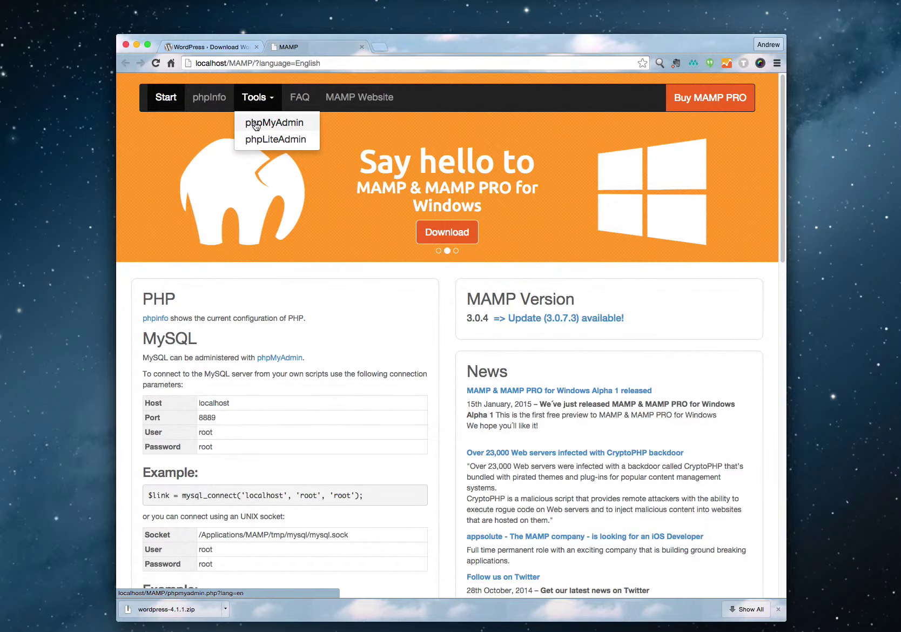
click(255, 125)
click(276, 96)
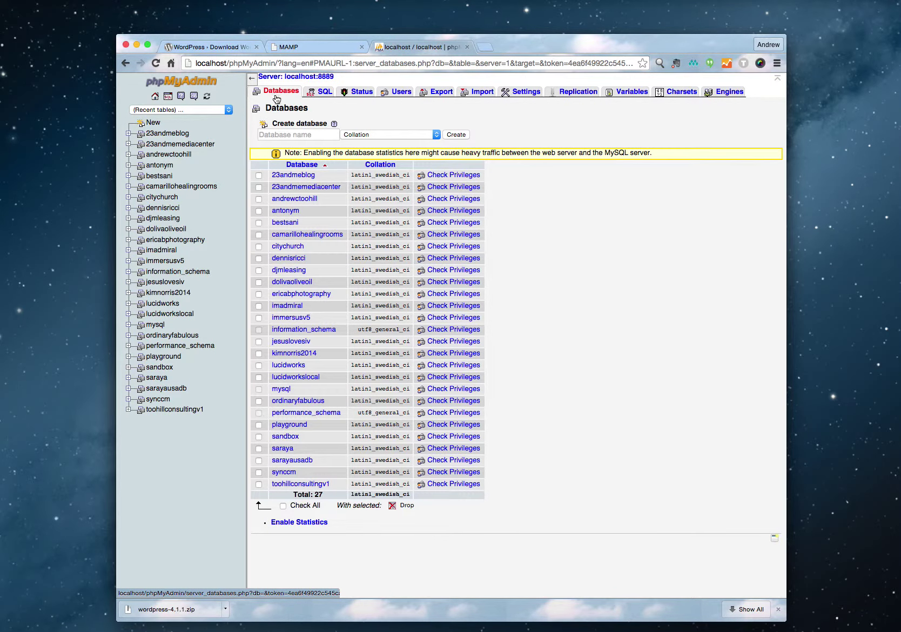
click(276, 134)
text(wordpr)
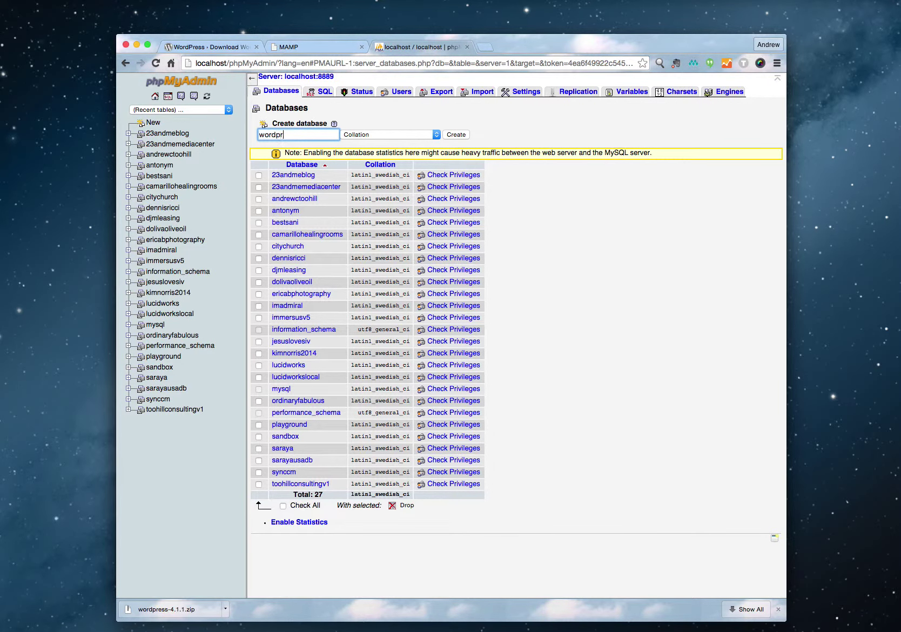
text(ess)
click(455, 136)
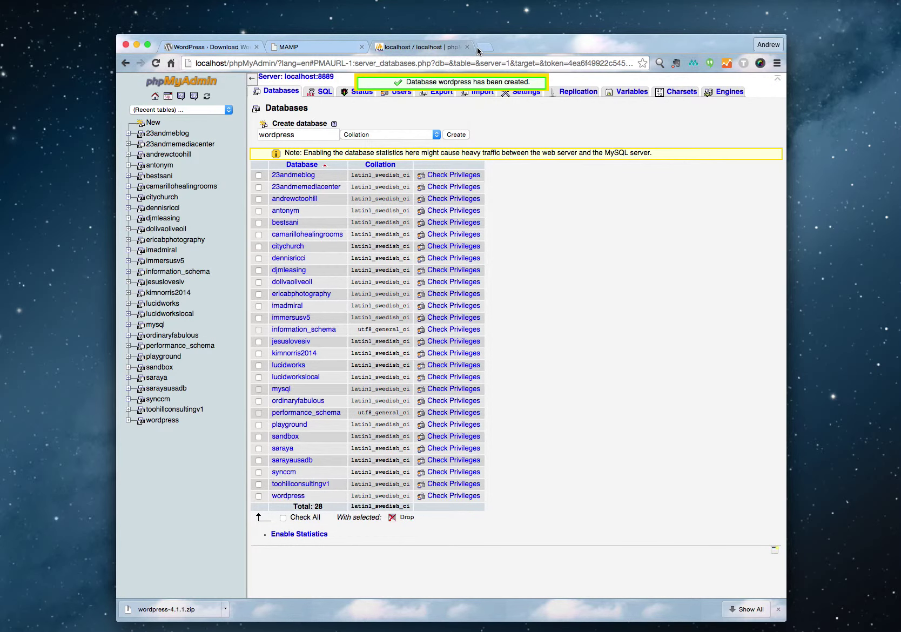
Load localhost in a new Chrome tab, check htdocs in Finder, then open the wordpress folder.
click(483, 48)
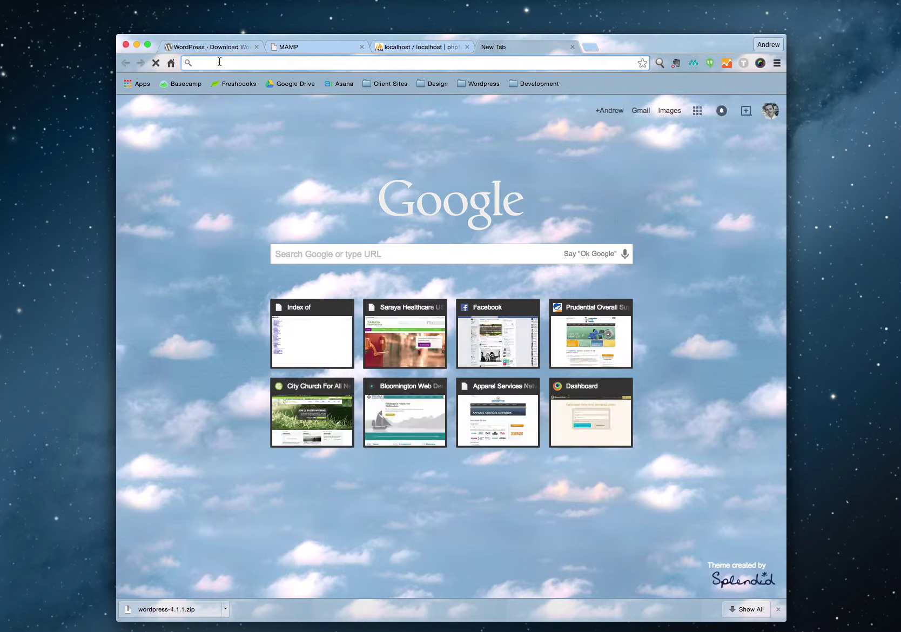
text(lo)
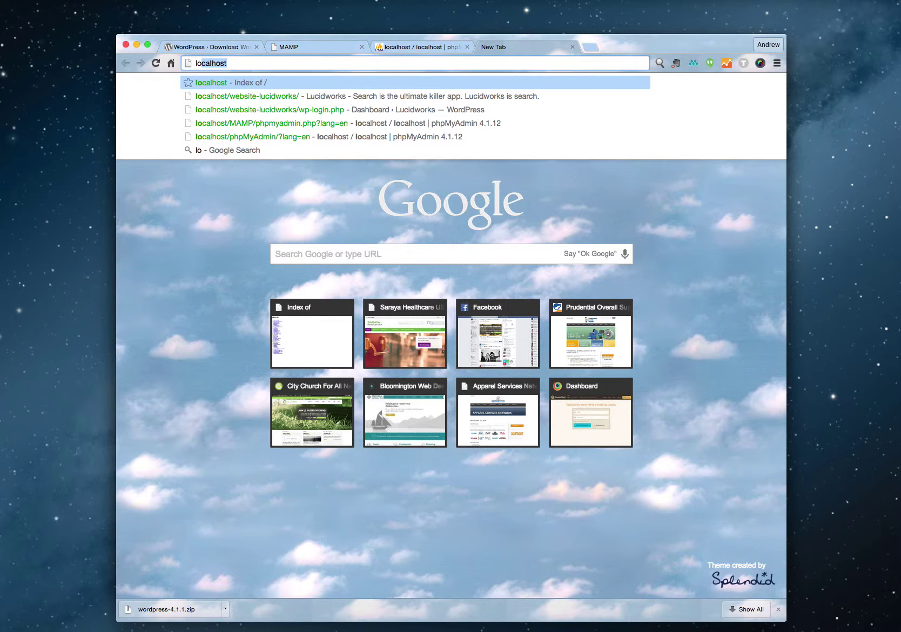
key(Return)
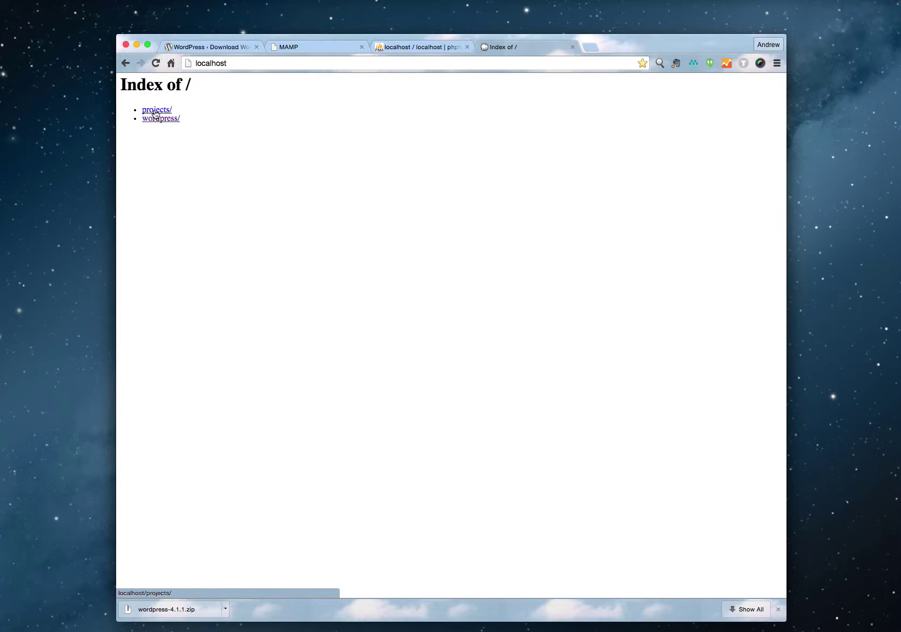
key(super+Tab)
key(super+Tab)
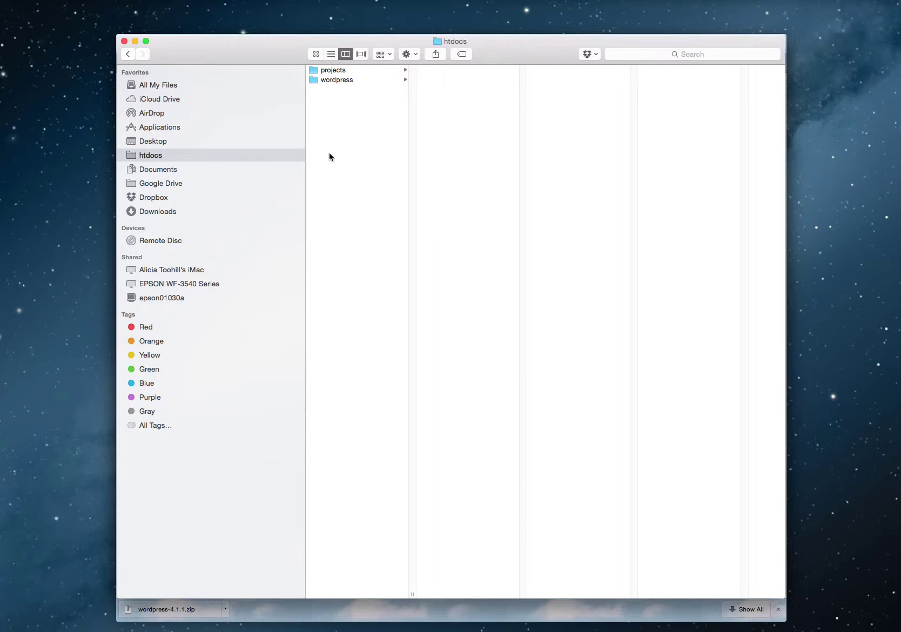
key(super+Tab)
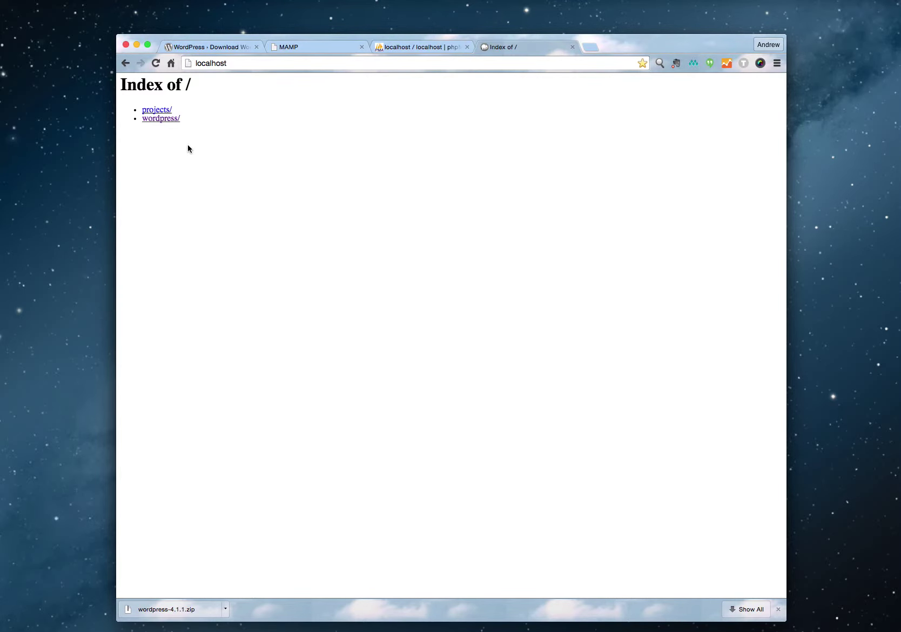
click(155, 119)
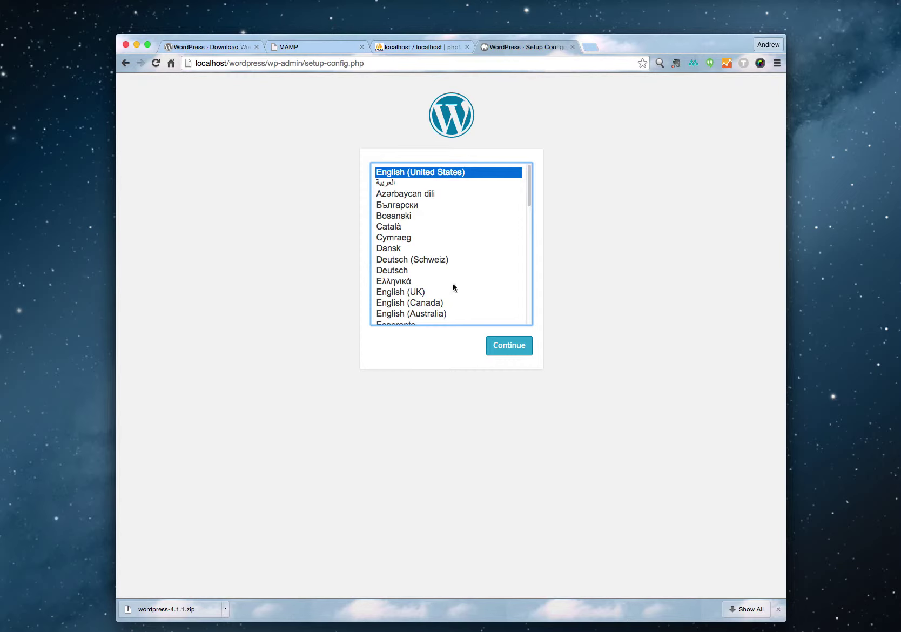
Continue setup in English (United States) and move past the welcome page to the database form.
click(506, 346)
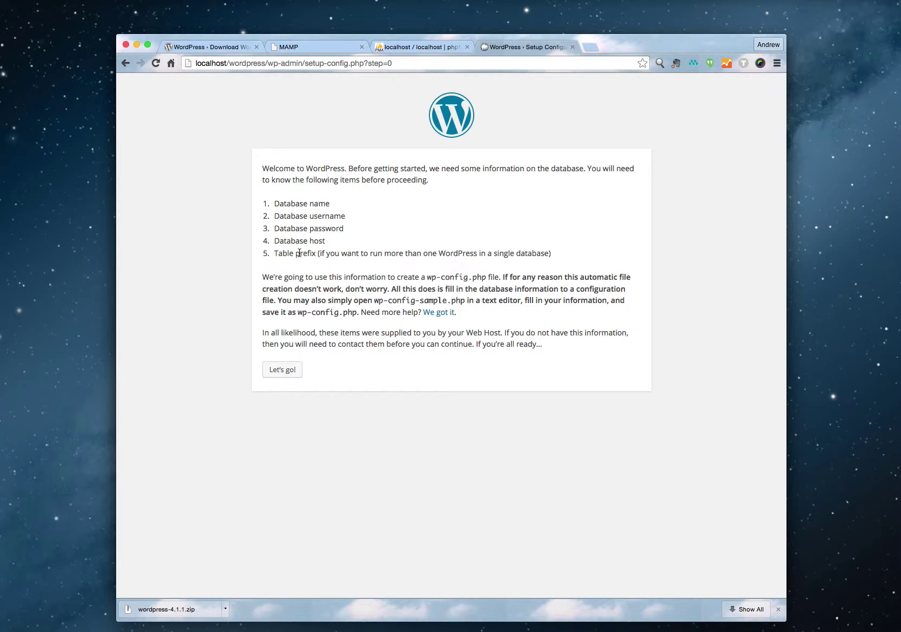
click(291, 371)
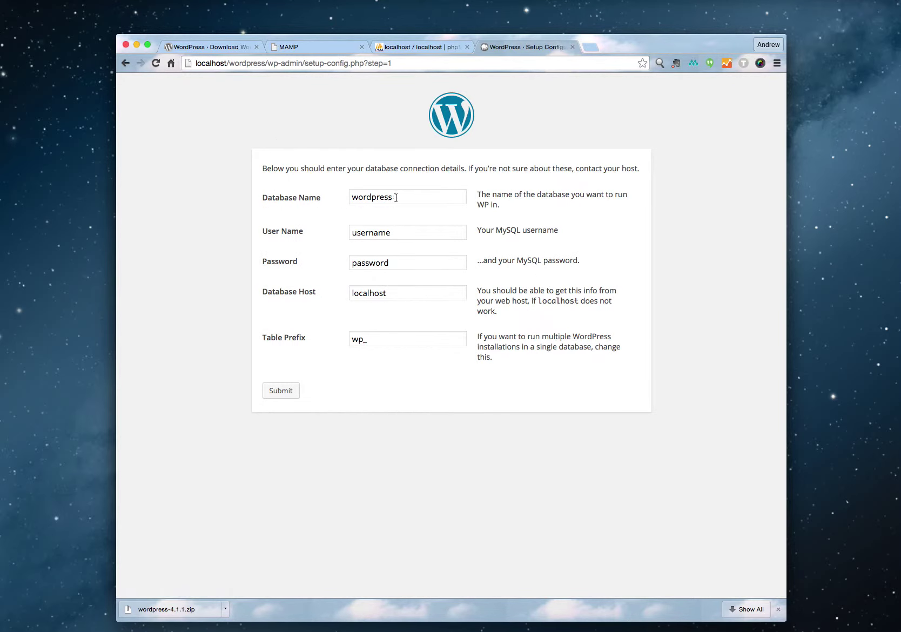
Submit database details with user name root, MAMP's default password and host localhost.
click(409, 48)
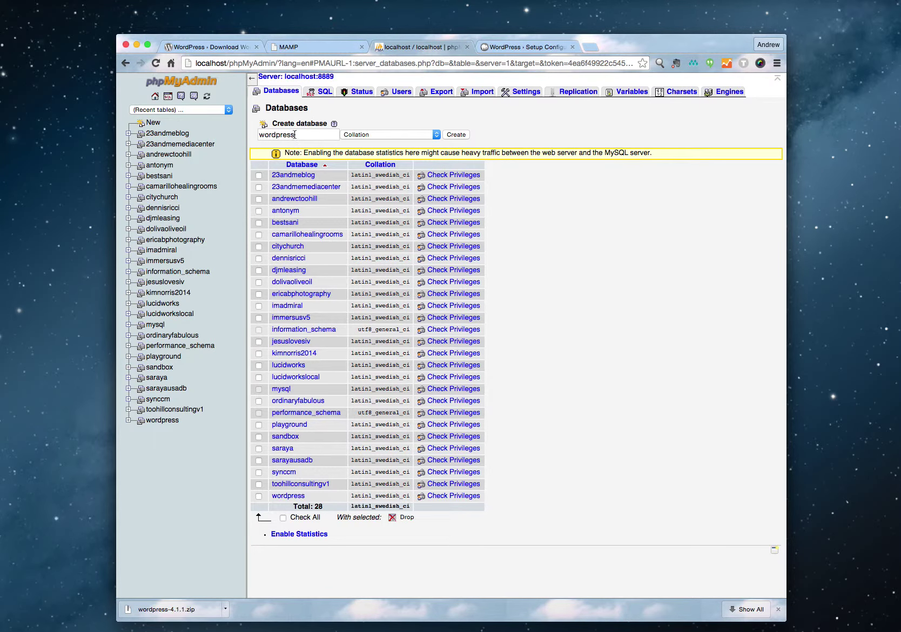
click(491, 48)
drag(400, 233, 344, 235)
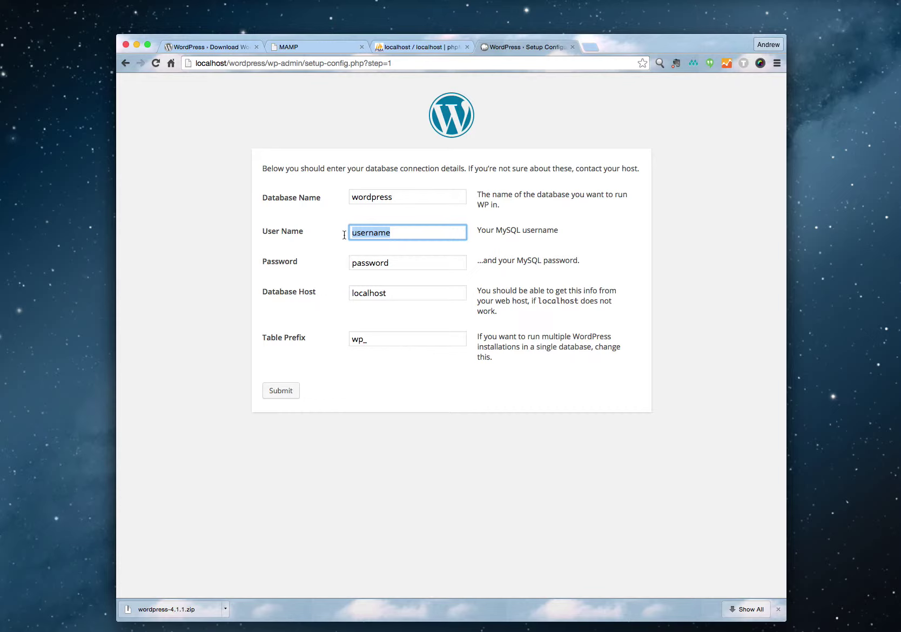
text(root)
key(Tab)
text(root)
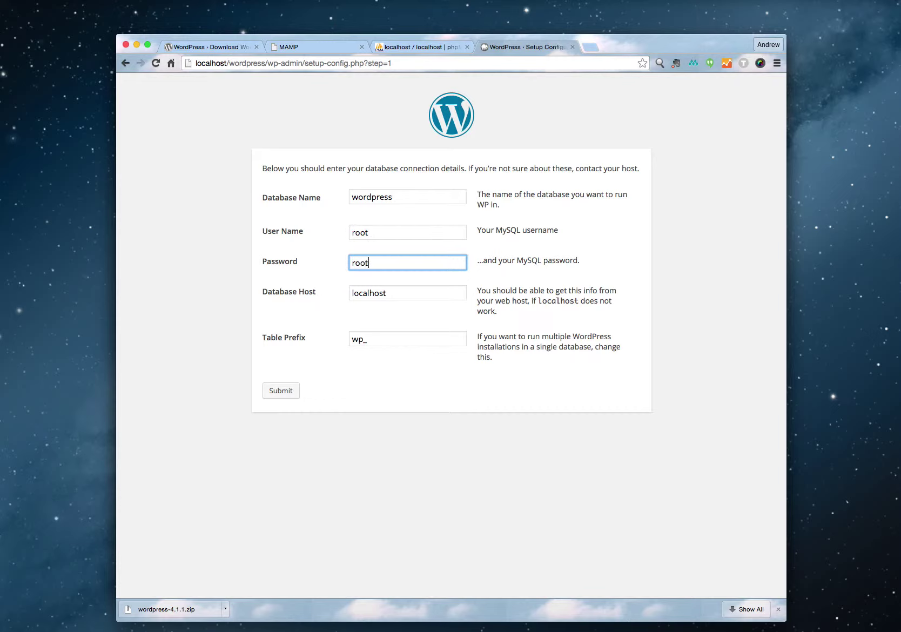
key(Tab)
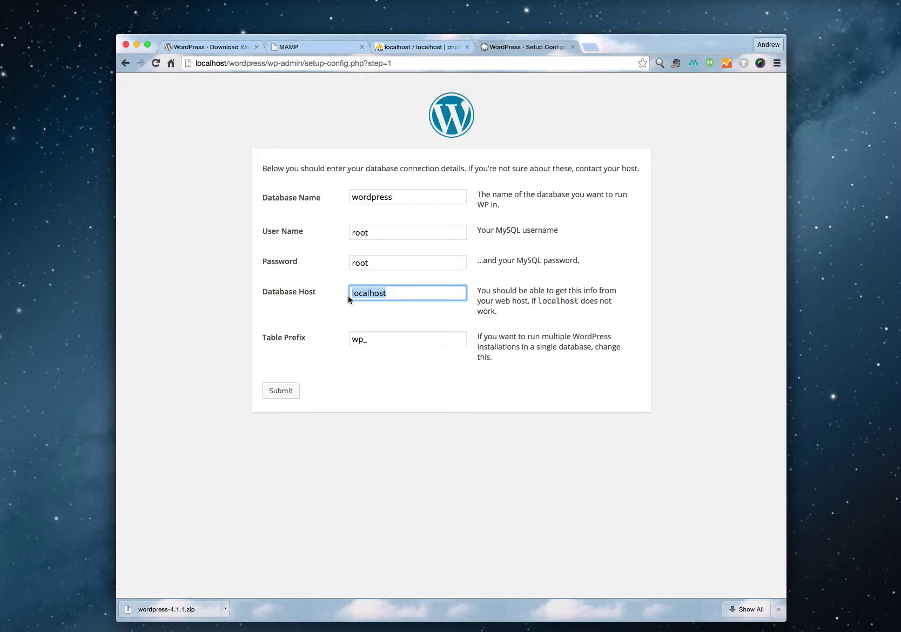
click(362, 303)
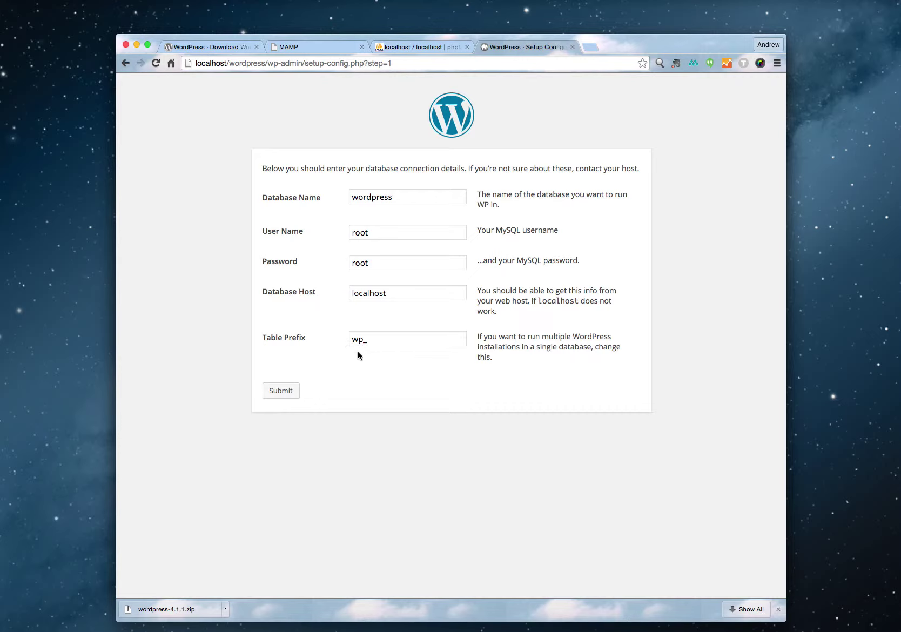
click(289, 386)
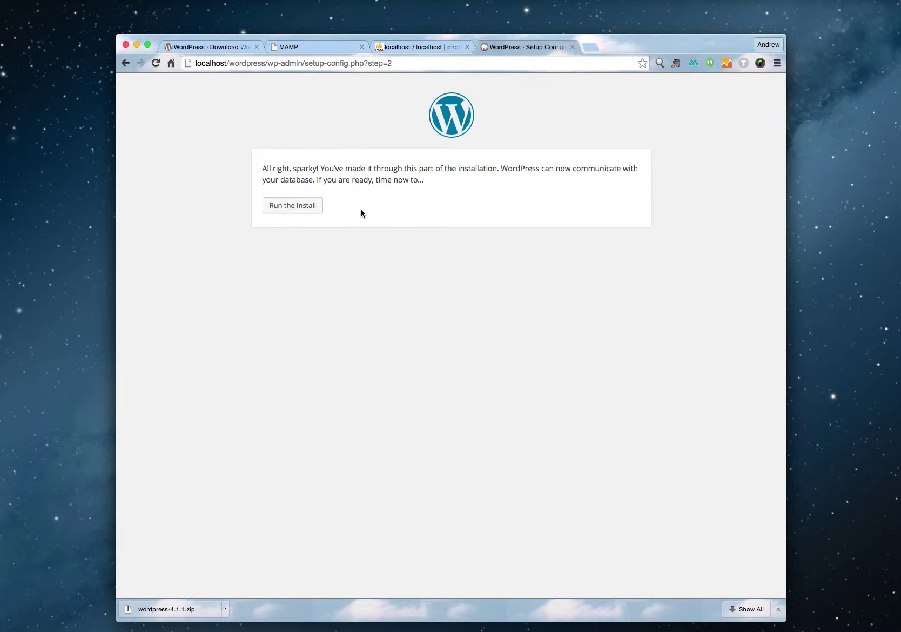
Run the install, enter site title 'Wordpress' and an admin username, then switch to TextEdit.
click(303, 208)
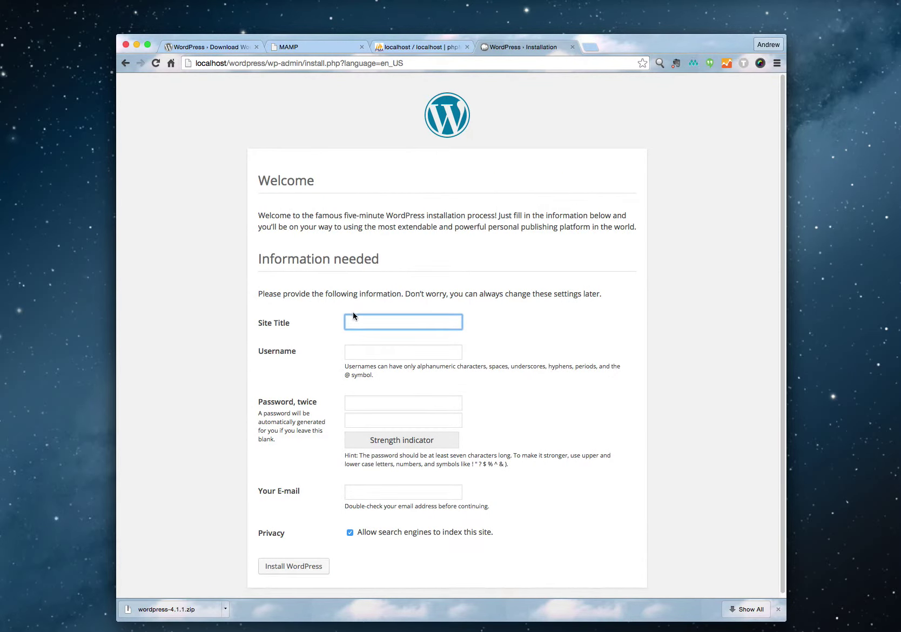
text(Wordpress)
key(Tab)
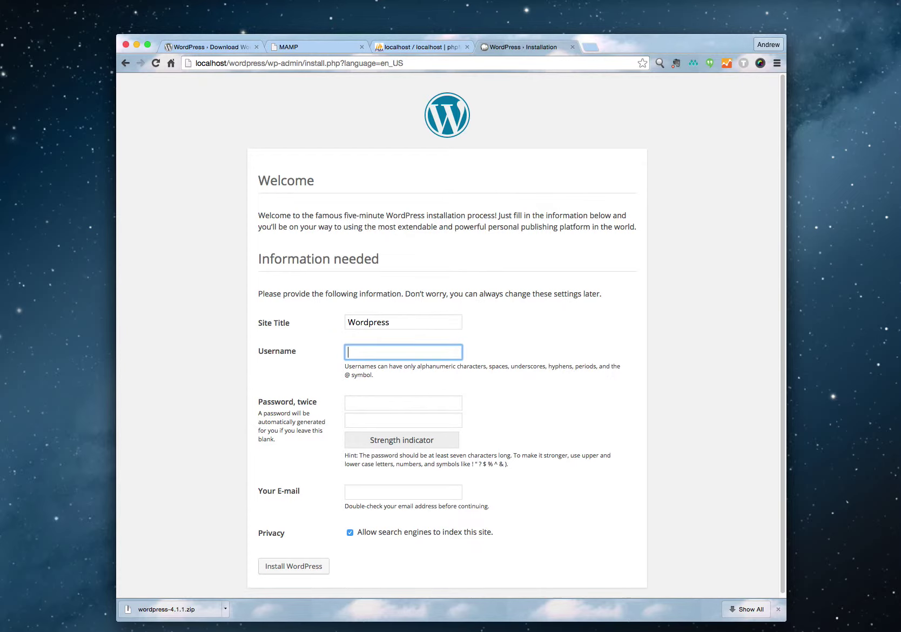
text(main)
key(Tab)
key(super+Tab)
key(super+Tab)
key(super+Tab)
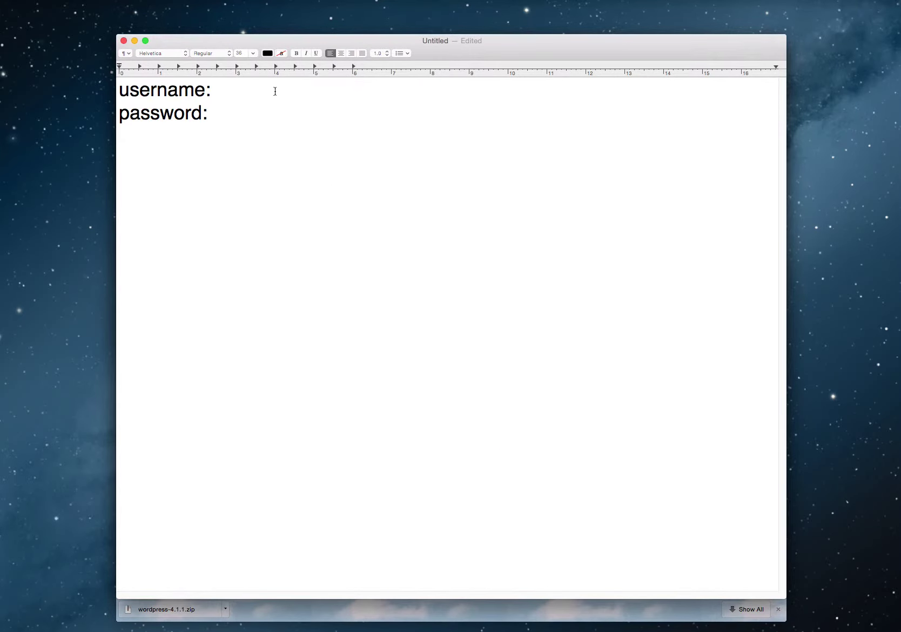
Note the admin username and a new strong password in TextEdit, then select the password.
key(Down)
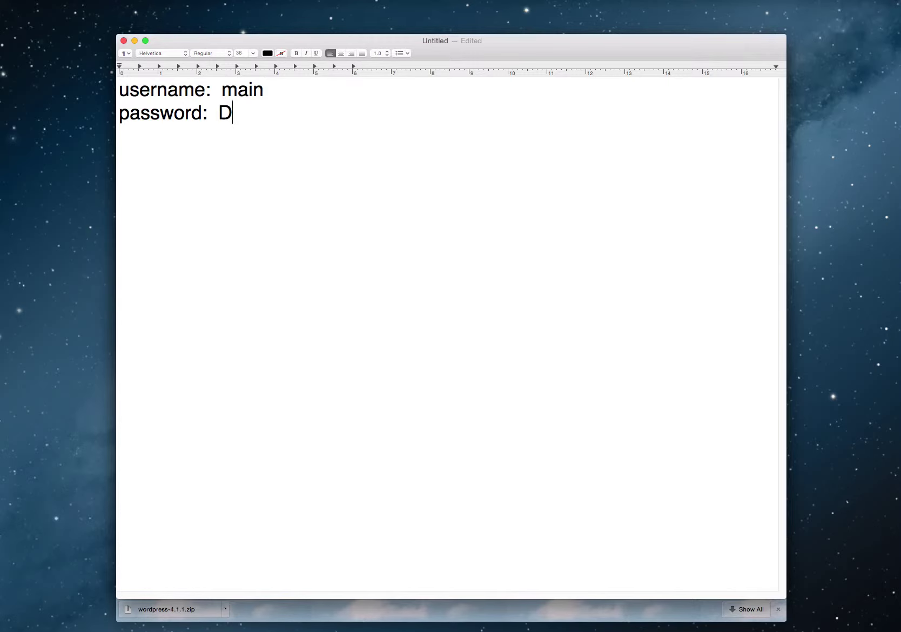
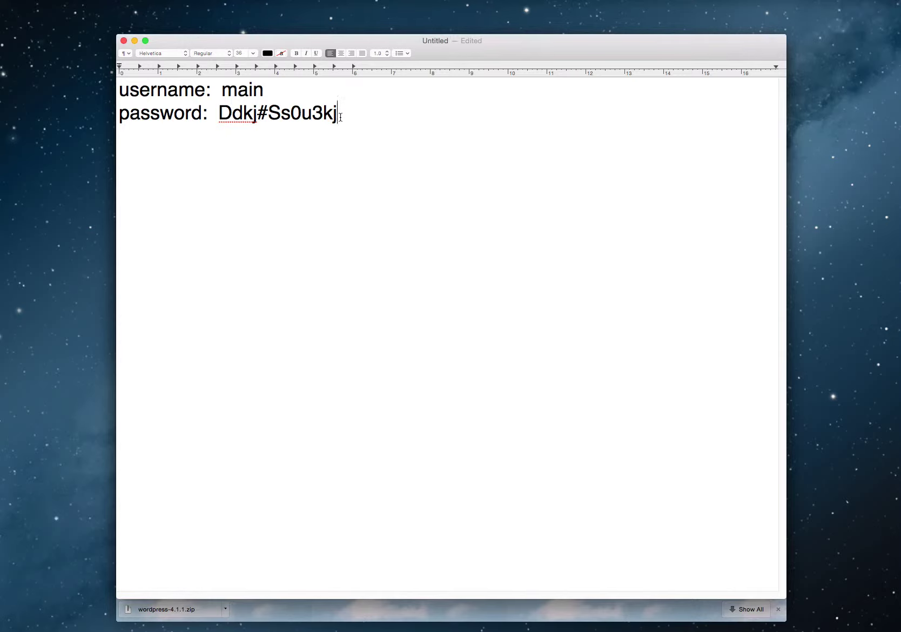
mouse_move(338, 114)
mouse_down()
mouse_move(233, 114)
mouse_move(337, 115)
mouse_up()
key(super+Tab)
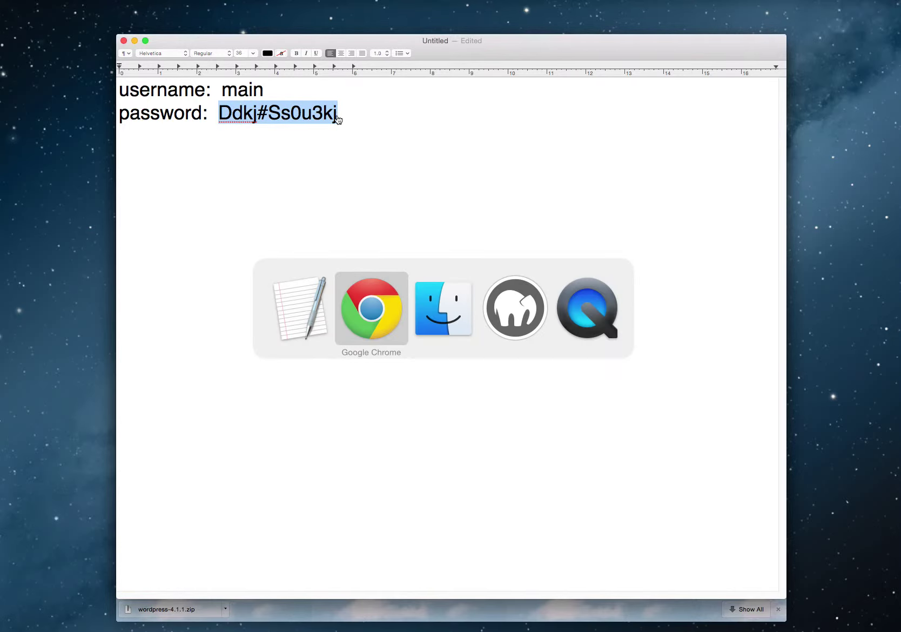
Paste the saved password into both password fields, enter the admin e-mail, and install WordPress.
key(super+v)
key(Tab)
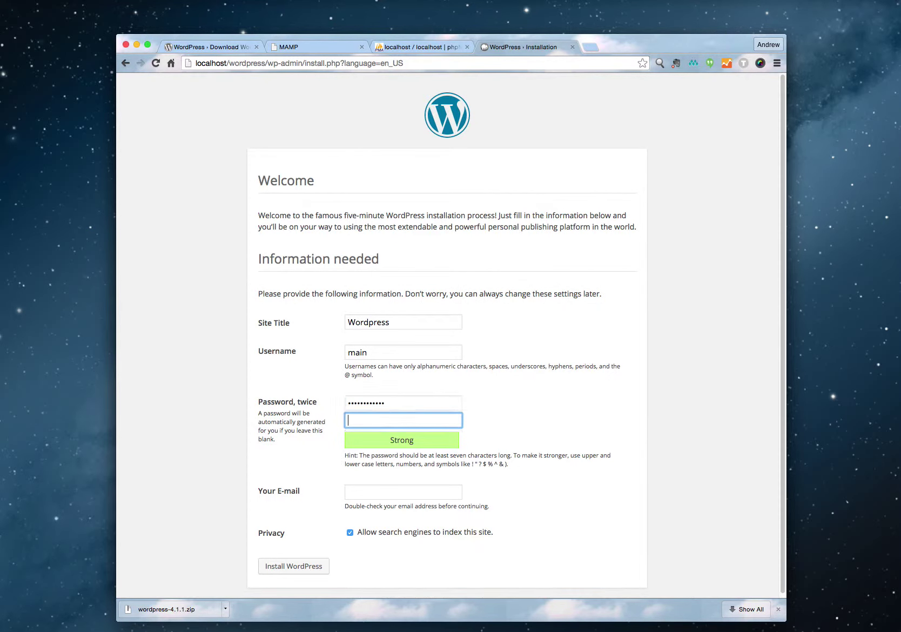
key(super+v)
click(387, 490)
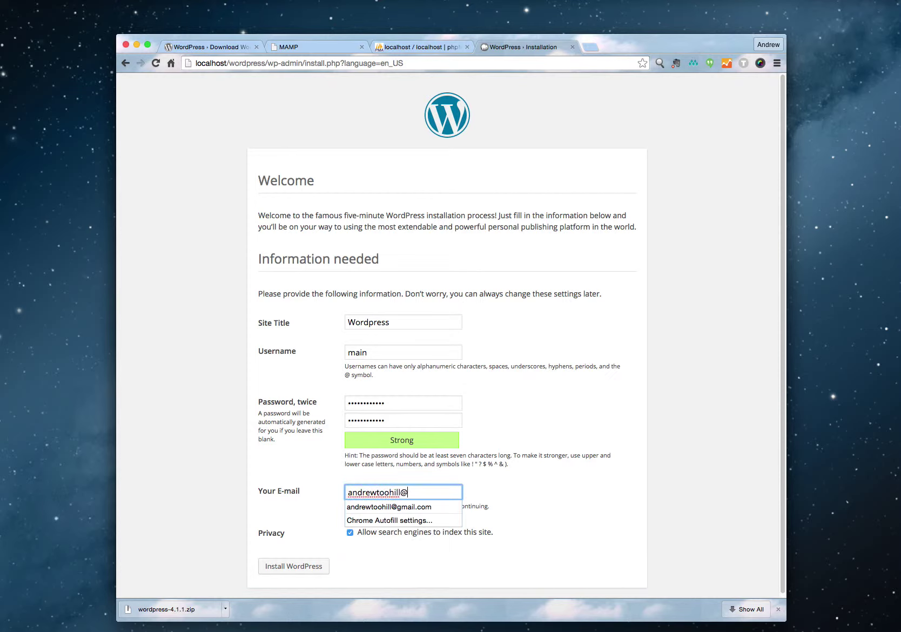
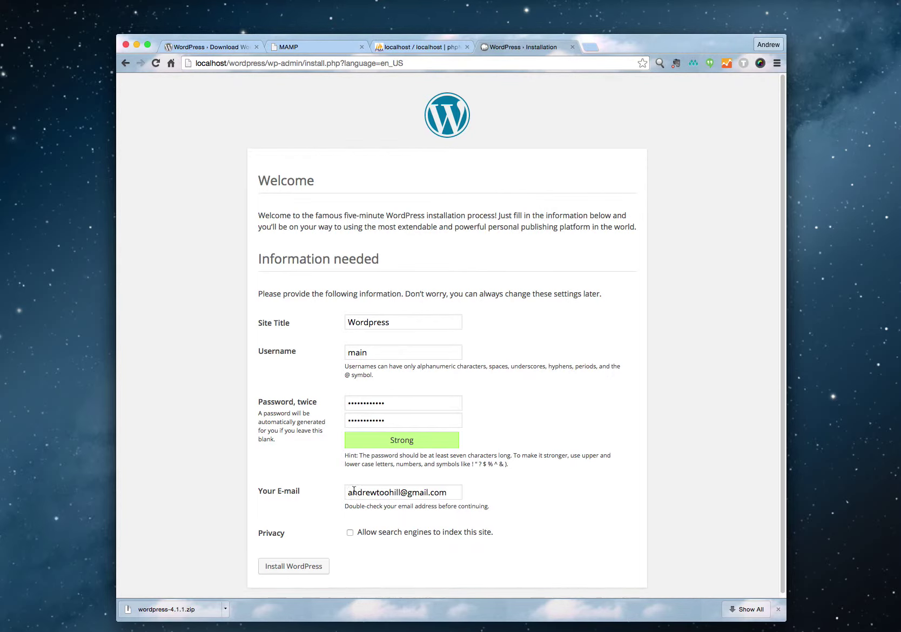
click(295, 566)
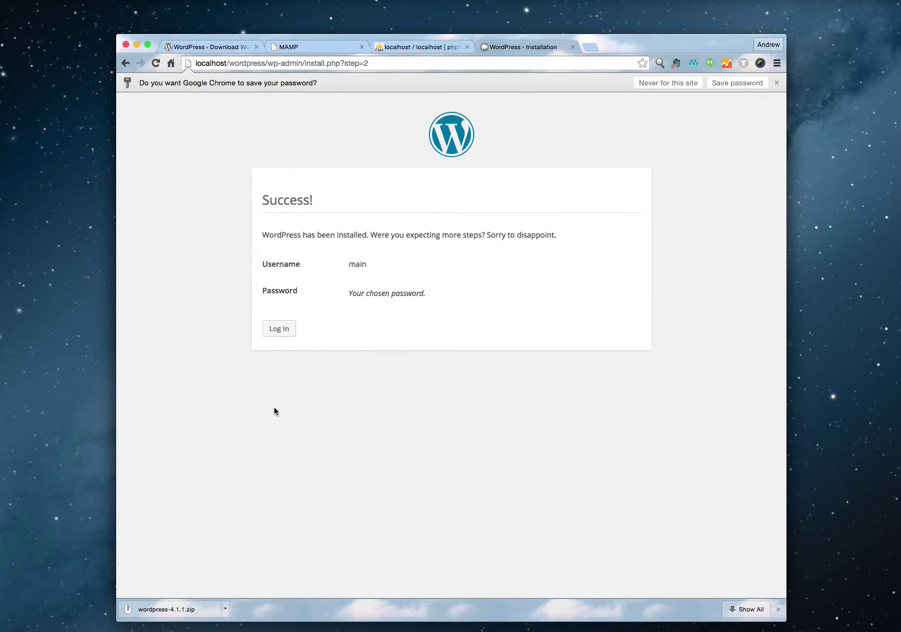
Sign in on the login page with the admin username and the saved password.
click(274, 329)
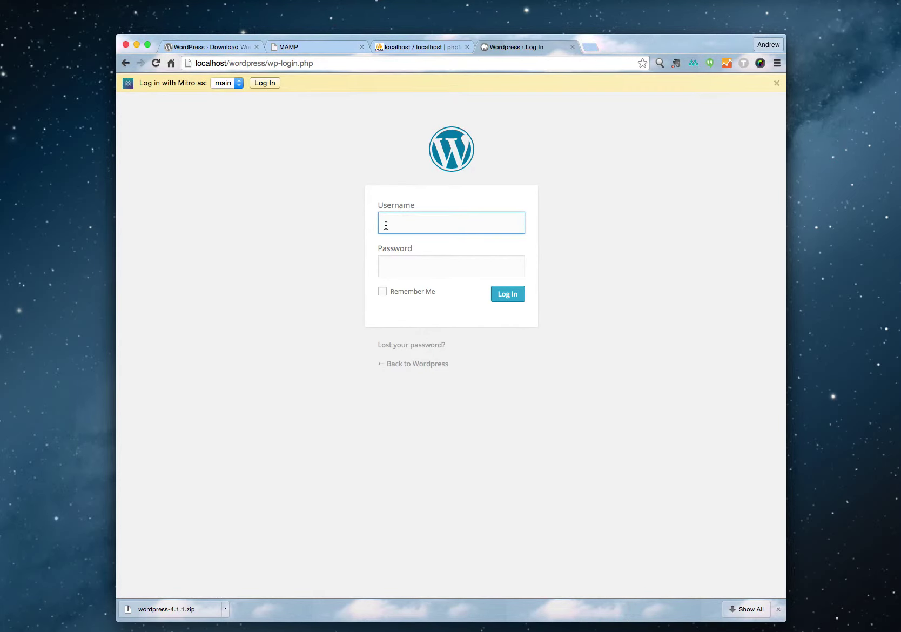
text(main)
key(Tab)
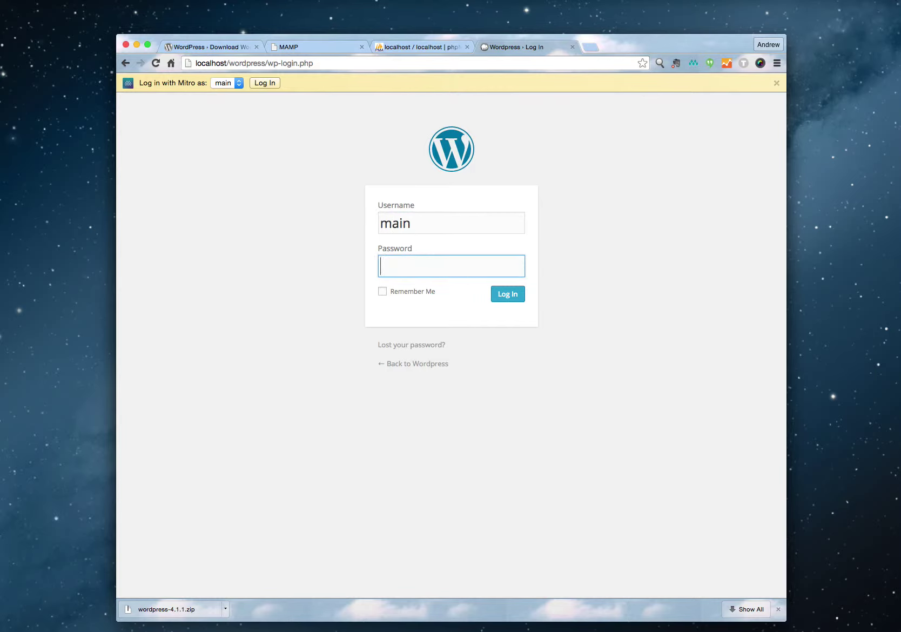
key(super+v)
click(512, 296)
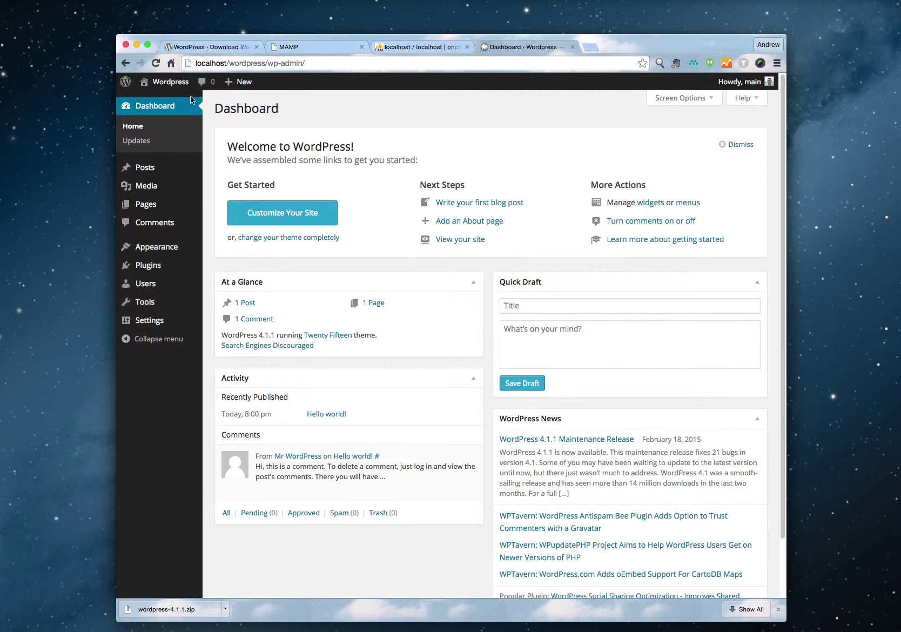
Open Visit Site in a new tab showing the Hello world! front page beside the Dashboard.
mouse_move(165, 81)
right_click(160, 106)
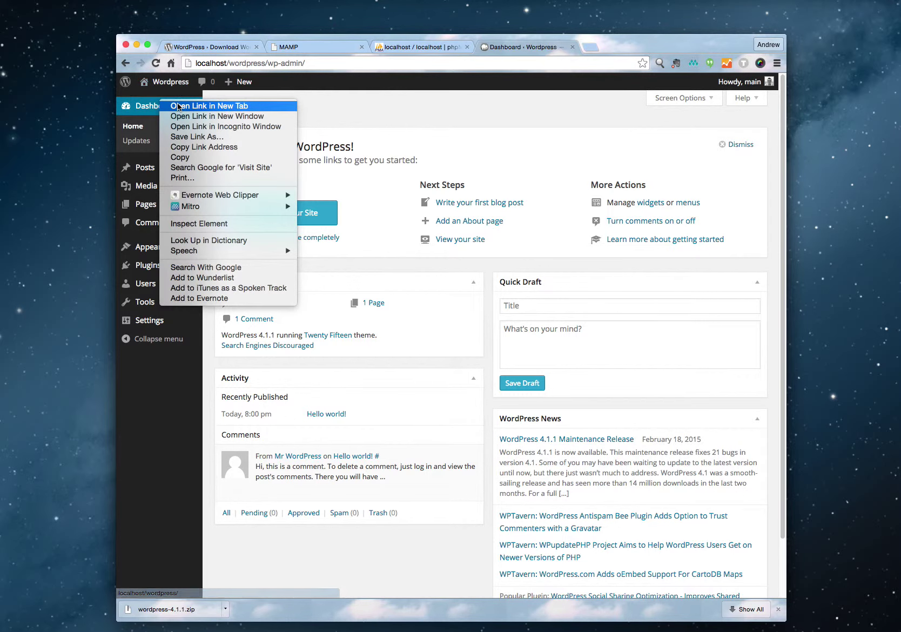
click(181, 104)
click(601, 48)
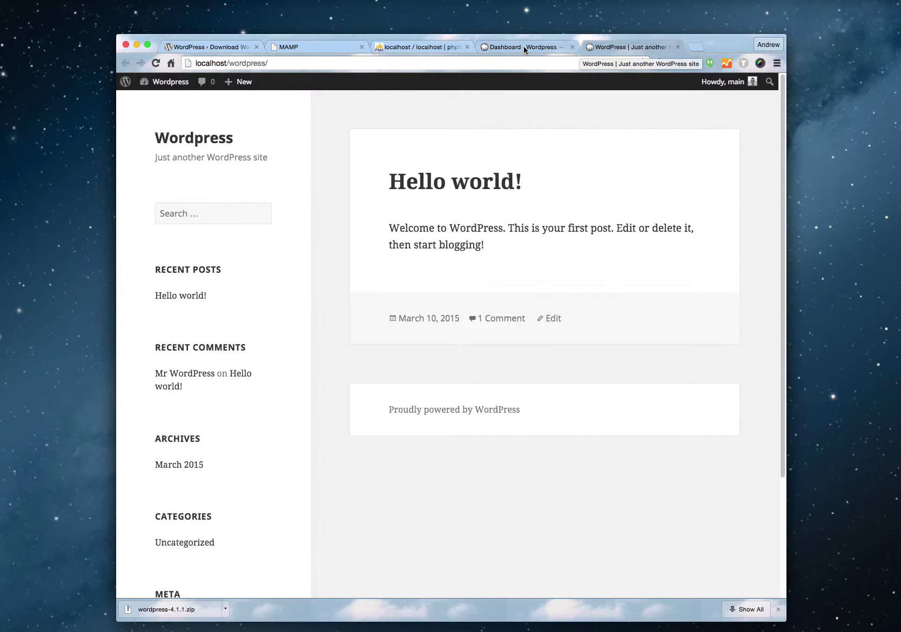
click(524, 47)
click(619, 48)
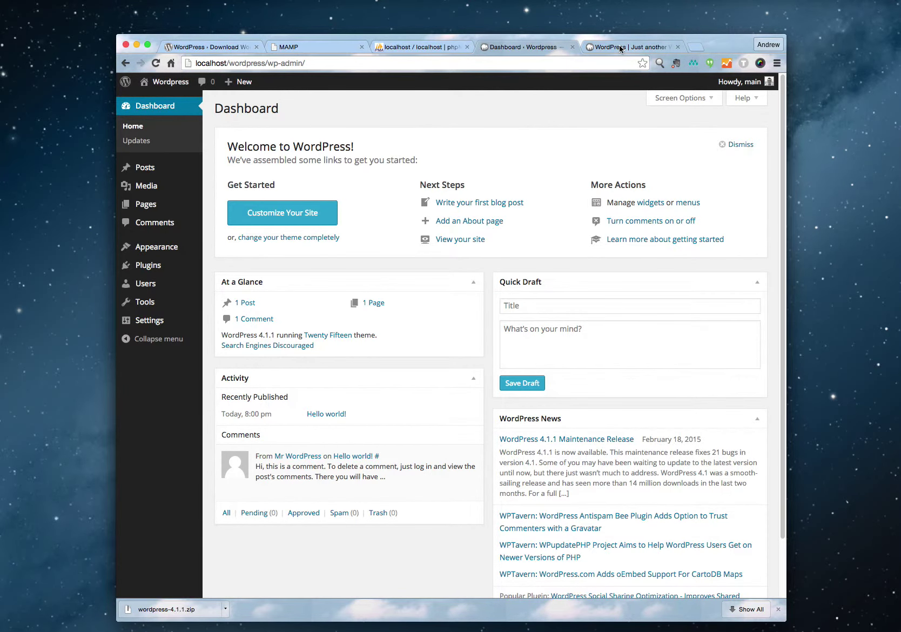